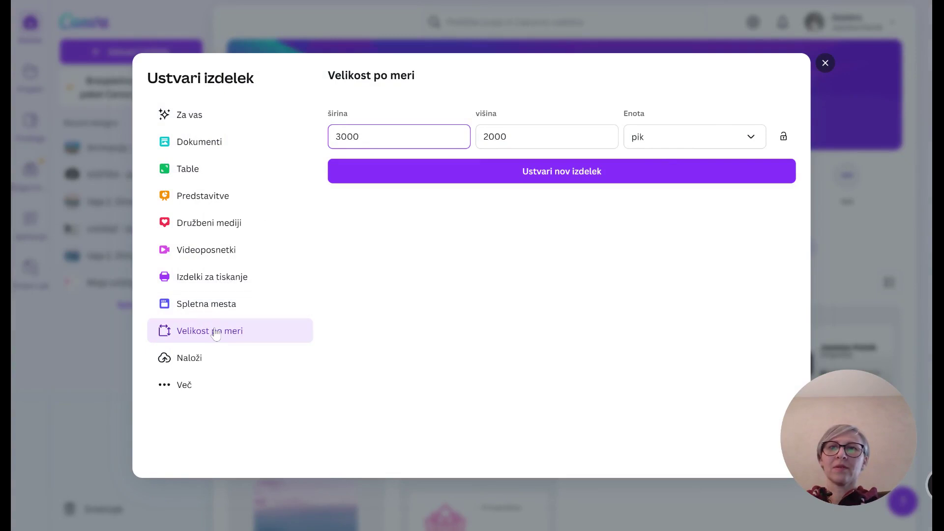
# - Create a blank custom-size design 3000 px wide and 2000 px high
pyautogui.click(215, 339)
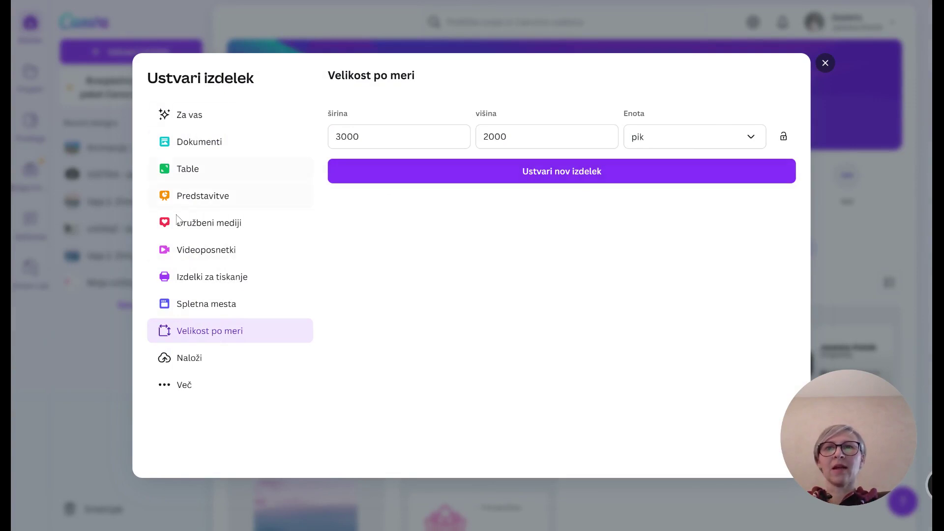
pyautogui.click(545, 175)
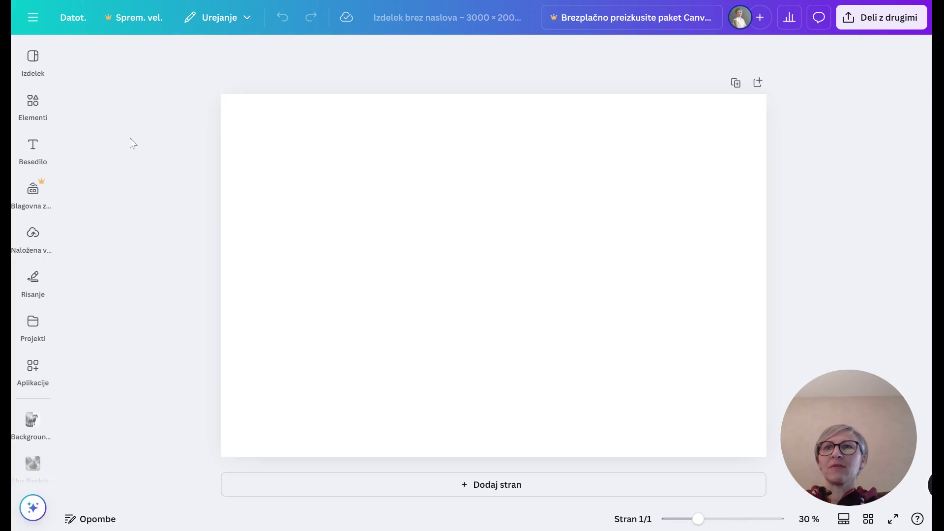
pyautogui.click(401, 168)
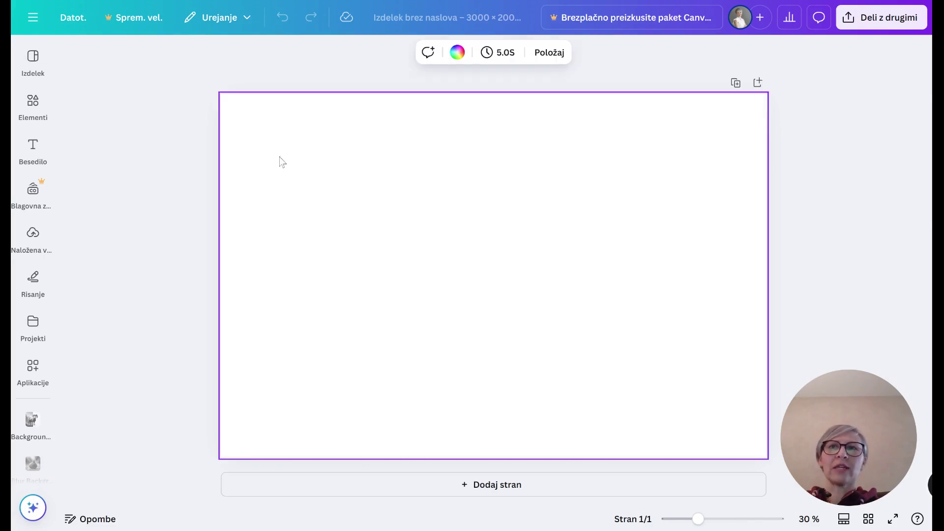
# - Search the elements for "jezero" and limit the results to photos
pyautogui.click(33, 56)
pyautogui.click(32, 102)
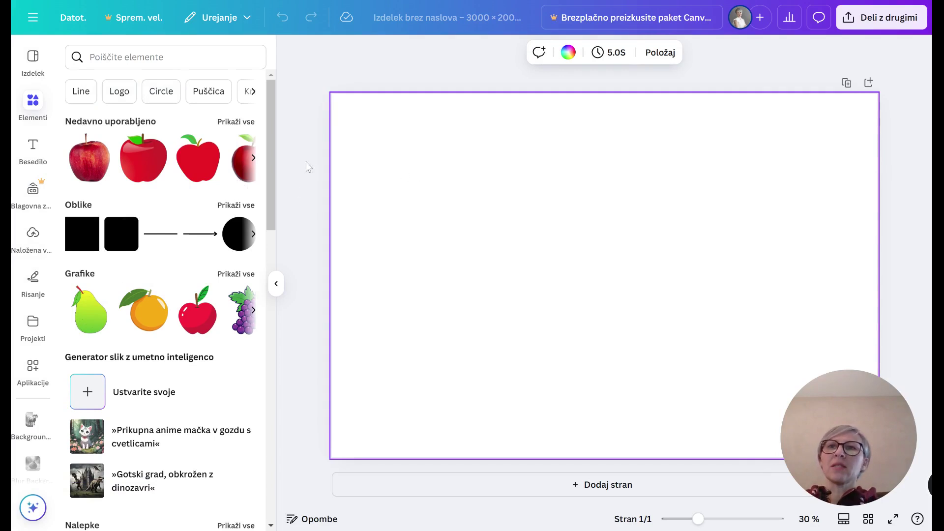
pyautogui.click(162, 61)
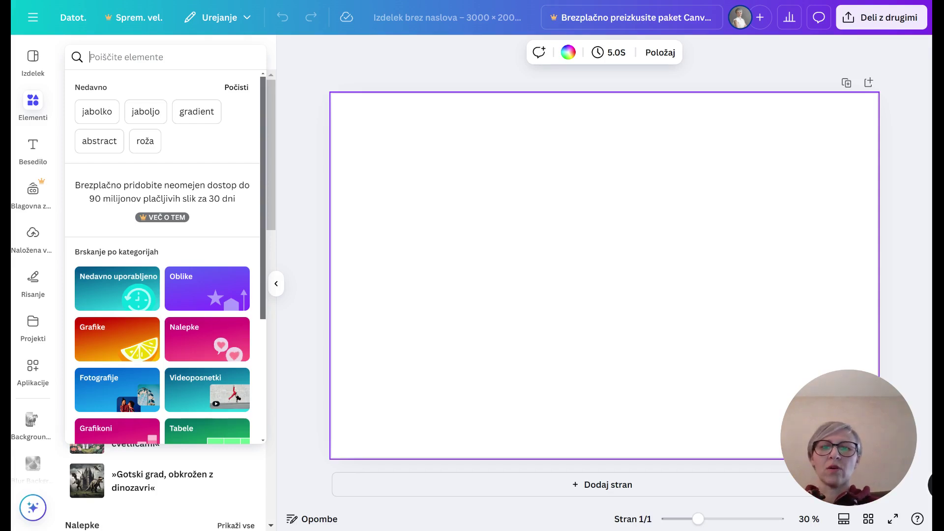
pyautogui.write('jezero')
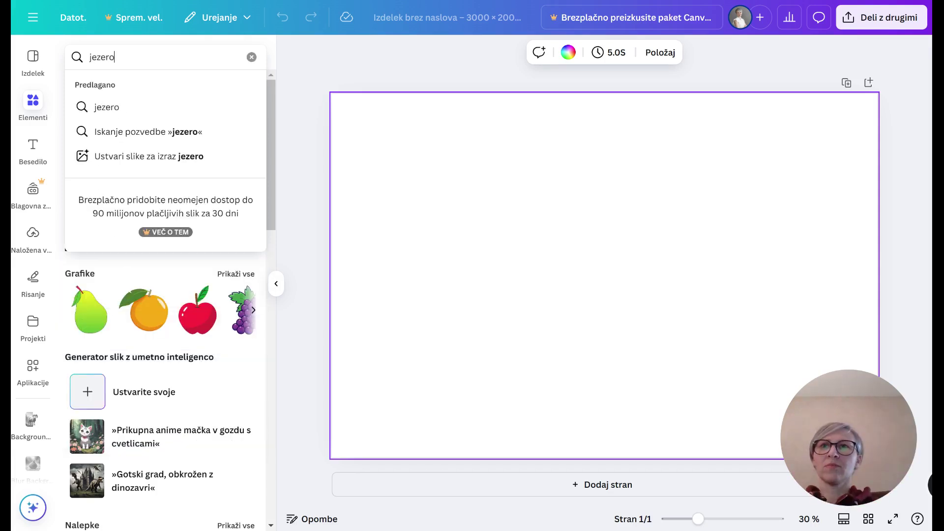
pyautogui.press('Return')
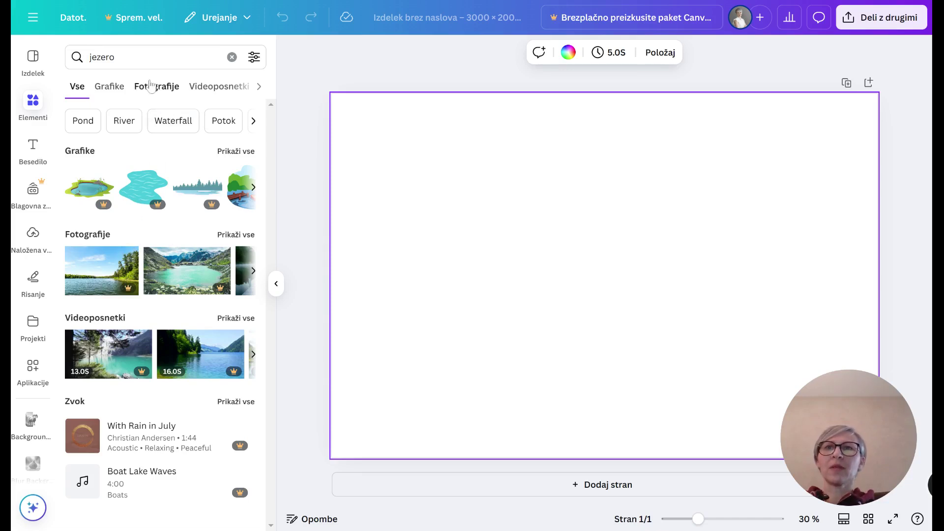
pyautogui.click(155, 88)
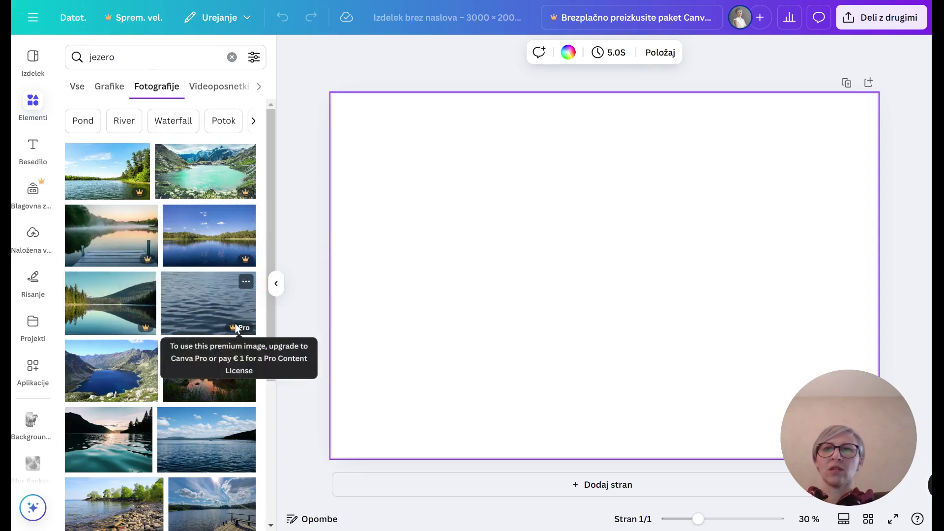
# - Add the free photo of the deep-blue mountain lake to the page and enlarge it to cover the whole page
pyautogui.scroll(-1, 181, 315)
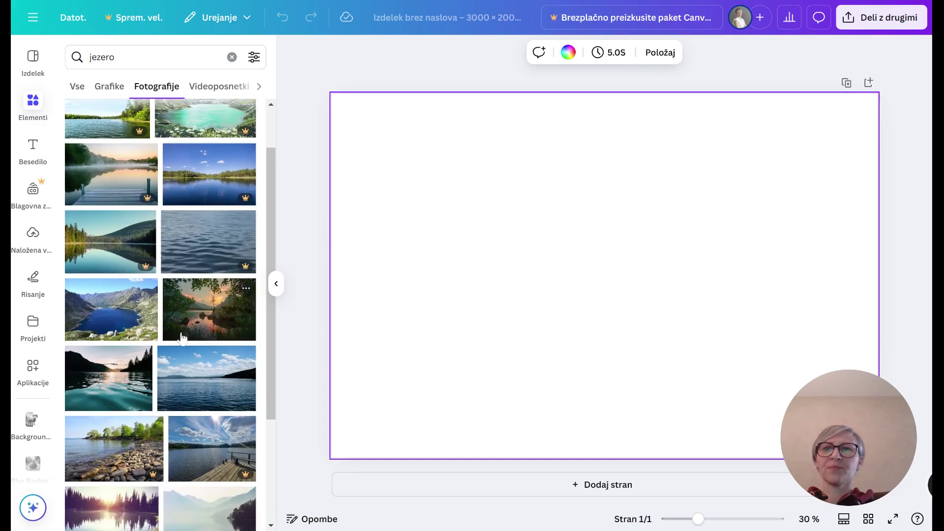
pyautogui.click(117, 322)
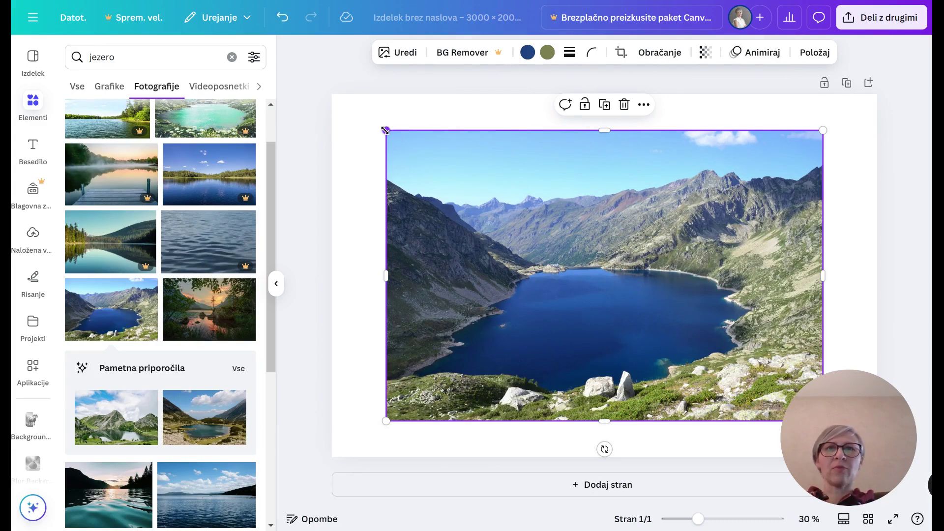
pyautogui.moveTo(383, 129); pyautogui.dragTo(323, 103)
pyautogui.moveTo(573, 226); pyautogui.dragTo(614, 251)
pyautogui.moveTo(386, 130); pyautogui.dragTo(328, 96)
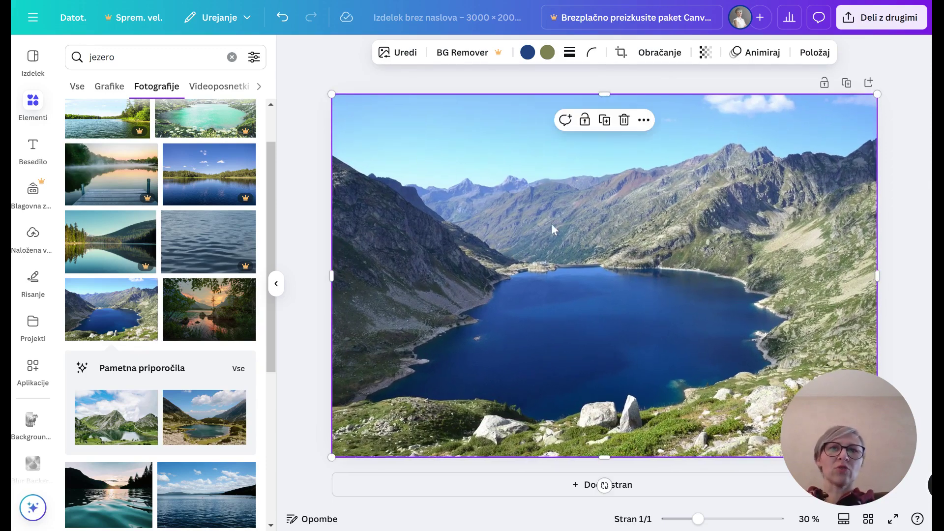
pyautogui.moveTo(332, 94)
pyautogui.mouseDown()
pyautogui.moveTo(374, 134)
pyautogui.moveTo(338, 112)
pyautogui.moveTo(360, 126)
pyautogui.moveTo(344, 119)
pyautogui.moveTo(331, 93)
pyautogui.mouseUp()
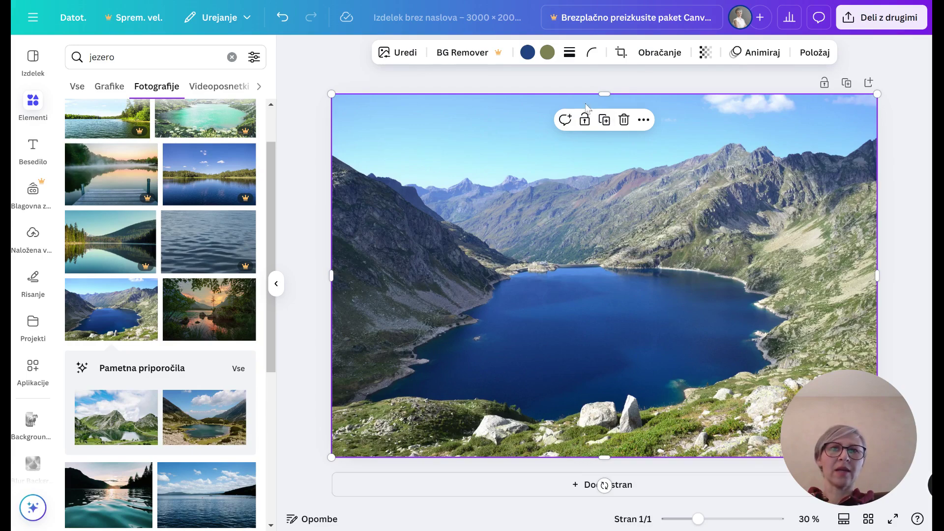
# - Crop a strip of sky off the photo, enlarge it to full page height and trim its sides to the page edges
pyautogui.moveTo(604, 94); pyautogui.dragTo(605, 120)
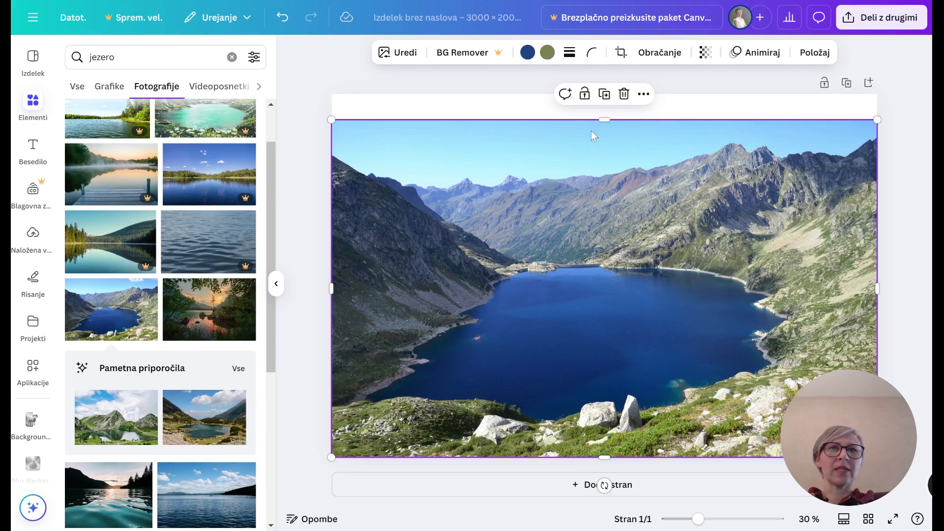
pyautogui.moveTo(332, 120); pyautogui.dragTo(289, 91)
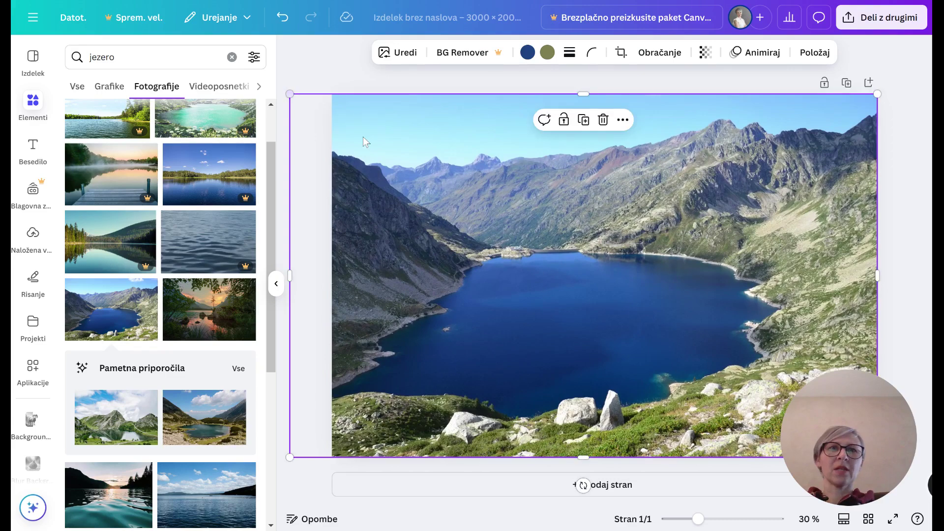
pyautogui.moveTo(436, 177); pyautogui.dragTo(456, 177)
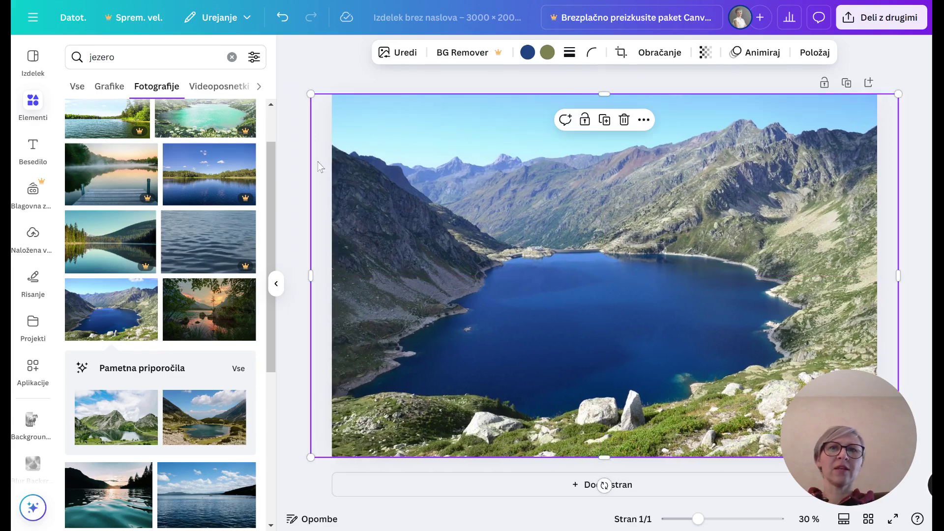
pyautogui.moveTo(307, 275); pyautogui.dragTo(332, 275)
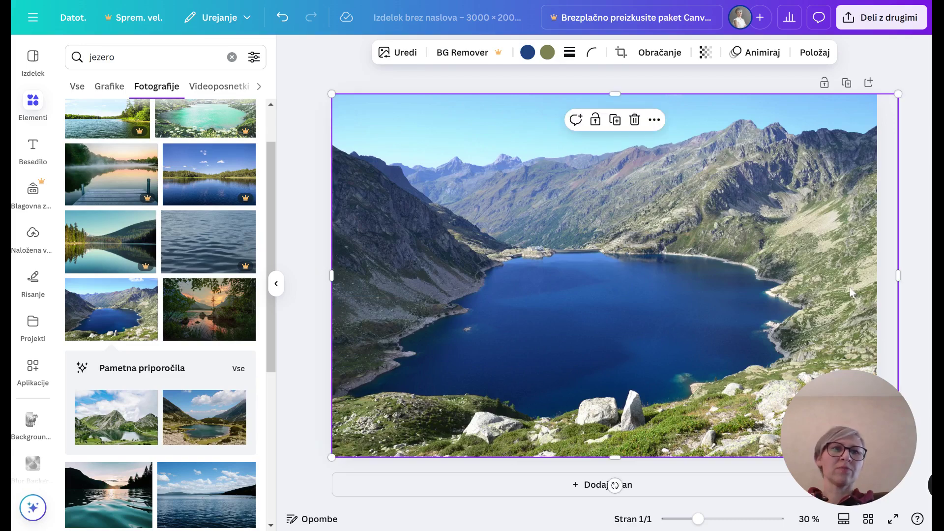
pyautogui.moveTo(892, 277); pyautogui.dragTo(877, 275)
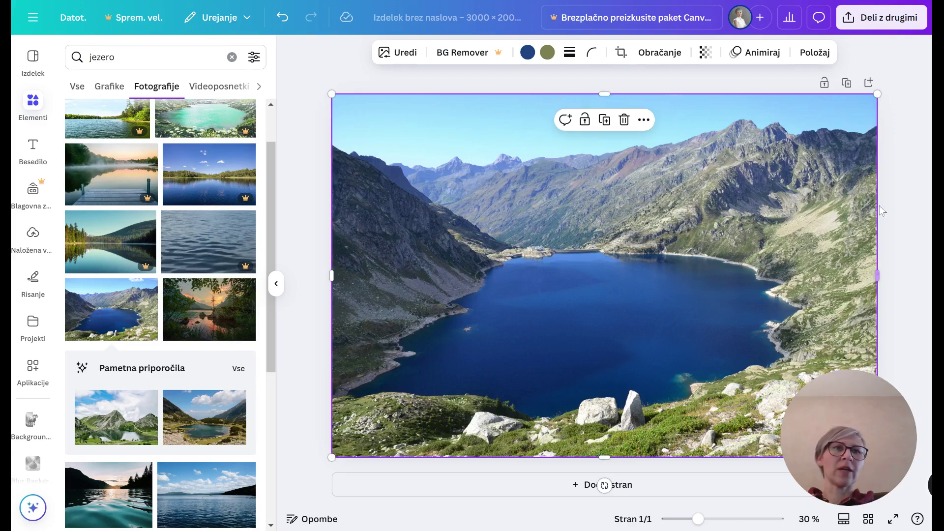
# - Shift the lake photo inside its 3:2 crop frame until its left edge meets the frame, and apply the crop
pyautogui.doubleClick(609, 226)
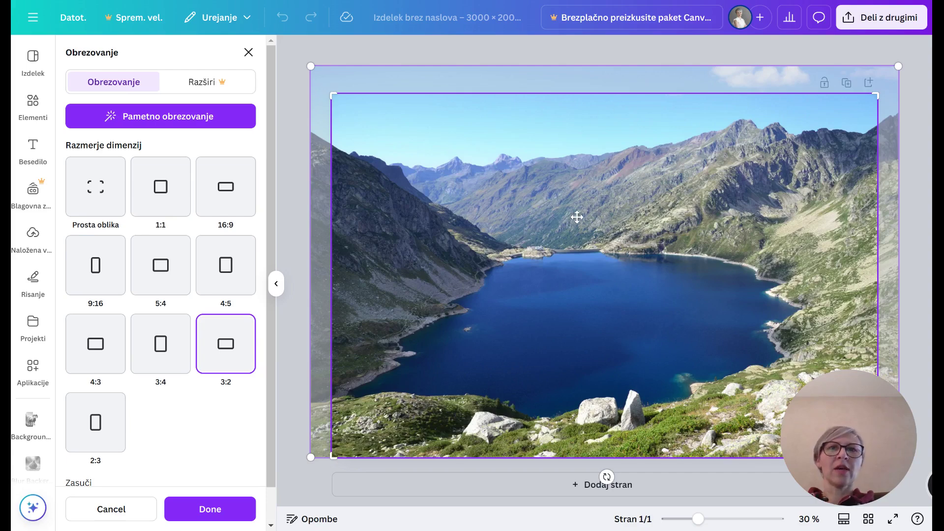
pyautogui.moveTo(577, 217); pyautogui.dragTo(652, 168)
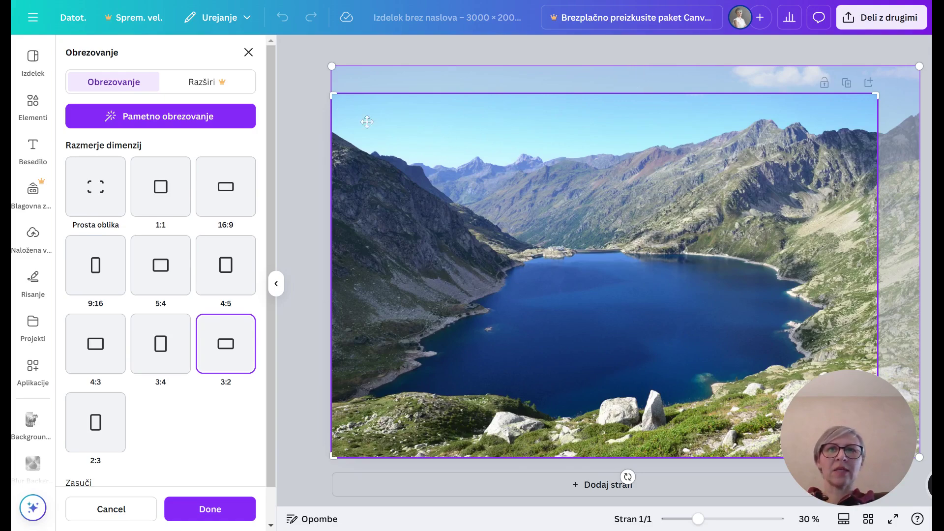
pyautogui.click(306, 97)
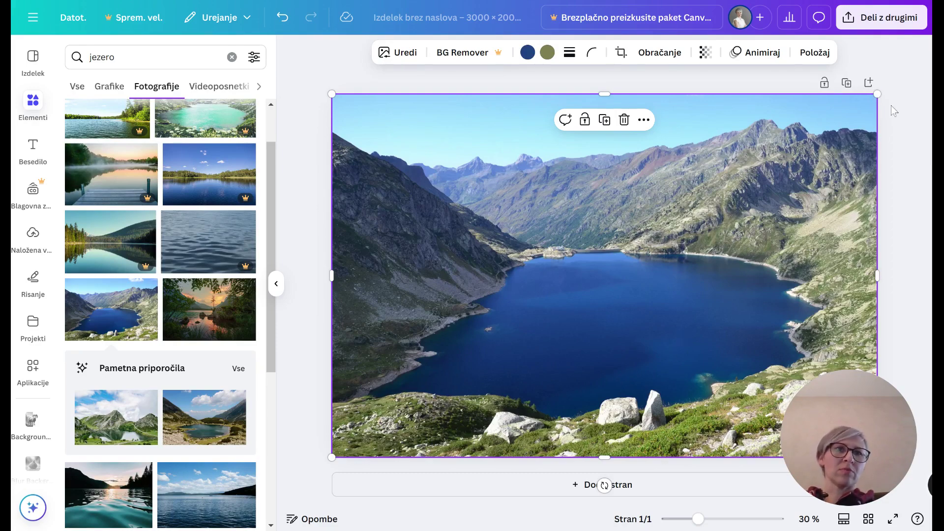
# - Shrink the lake photo proportionally and centre it on the page without rotation
pyautogui.moveTo(877, 94); pyautogui.dragTo(741, 229)
pyautogui.moveTo(512, 369); pyautogui.dragTo(585, 320)
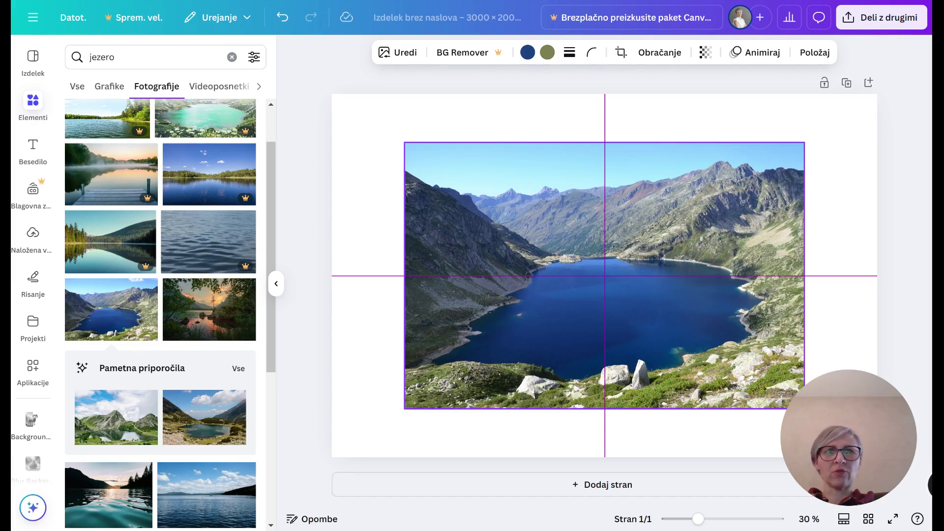
pyautogui.moveTo(585, 319); pyautogui.dragTo(585, 318)
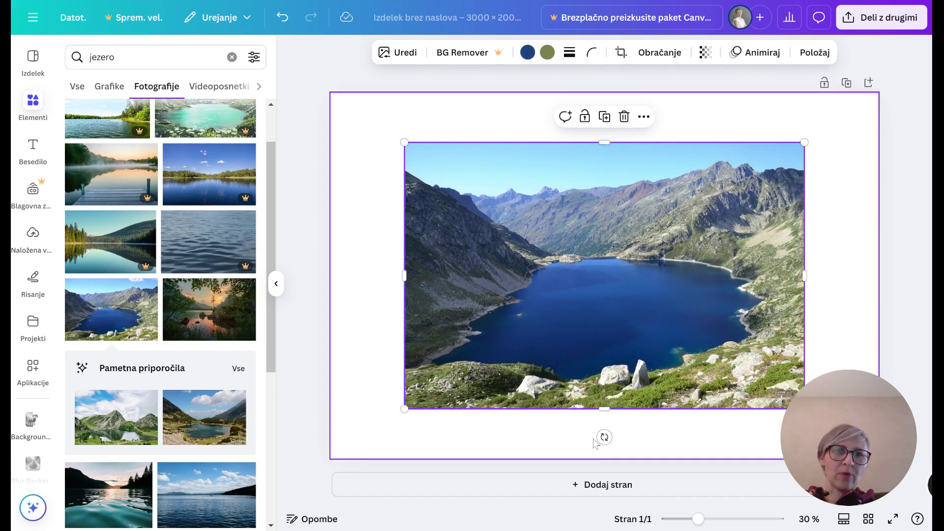
pyautogui.moveTo(605, 437)
pyautogui.mouseDown()
pyautogui.moveTo(666, 426)
pyautogui.moveTo(614, 436)
pyautogui.moveTo(552, 420)
pyautogui.moveTo(604, 433)
pyautogui.mouseUp()
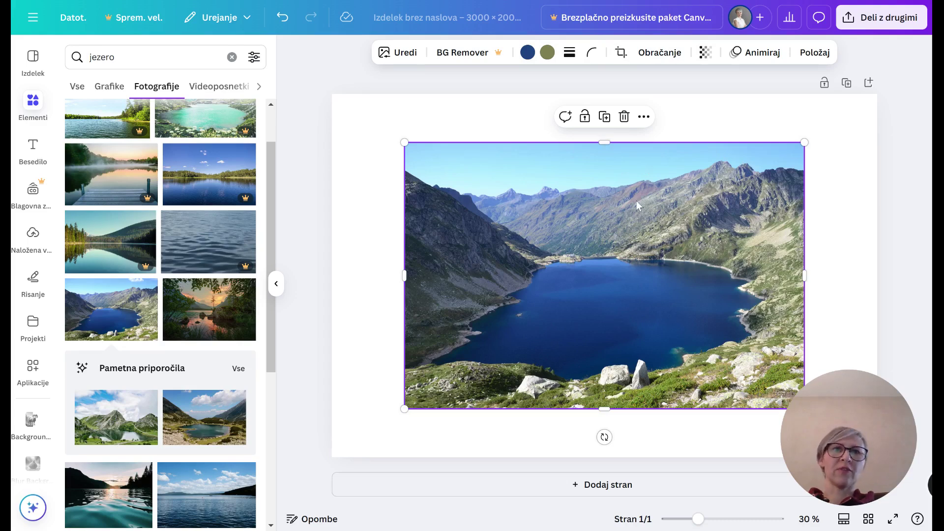
# - Try flipping the photo horizontally and vertically, and reverse both flips
pyautogui.click(660, 53)
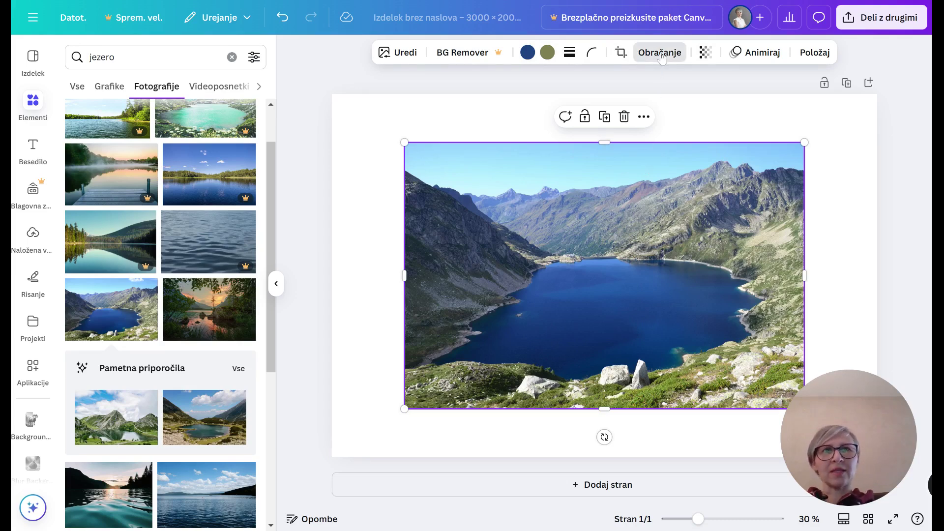
pyautogui.click(665, 88)
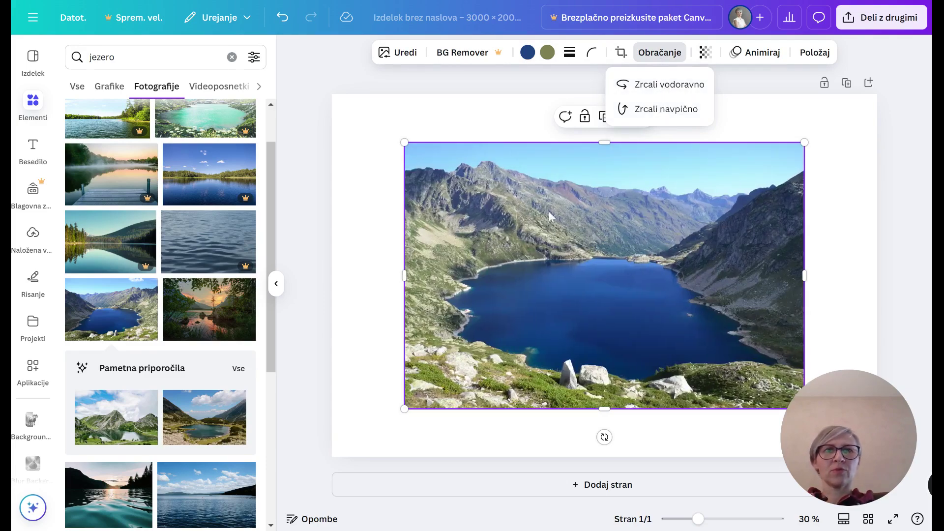
pyautogui.click(672, 112)
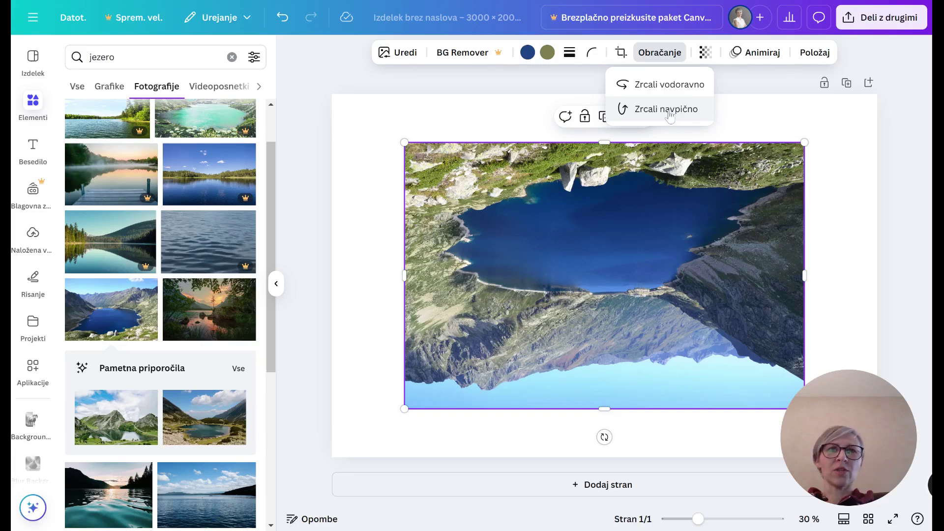
pyautogui.click(670, 113)
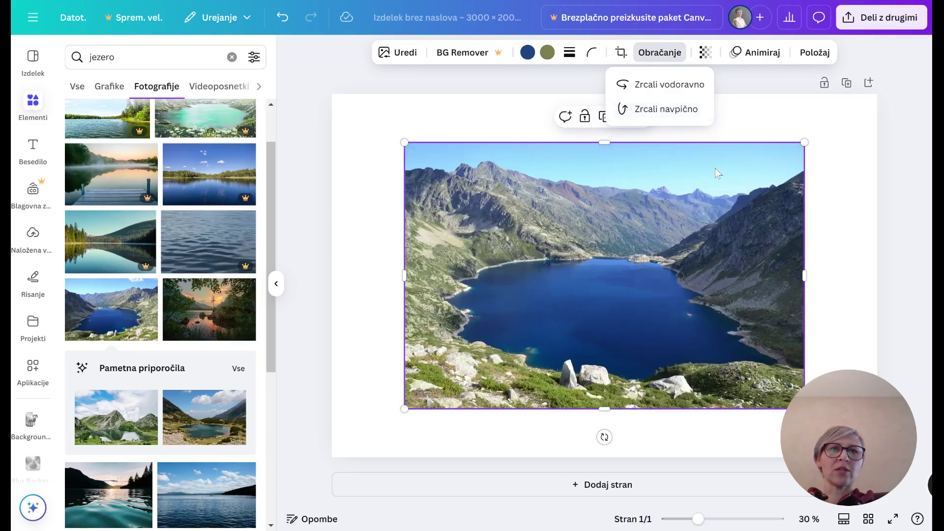
pyautogui.click(681, 87)
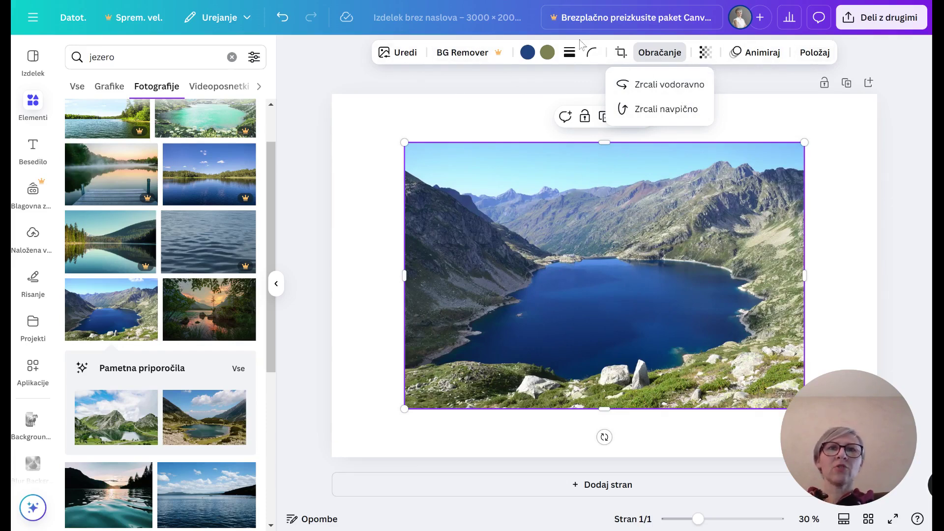
# - Adjust the whole lake image by setting Svetlost to 1, Kontrast to 27 and Označbe to 61
pyautogui.click(402, 58)
pyautogui.click(395, 58)
pyautogui.click(394, 58)
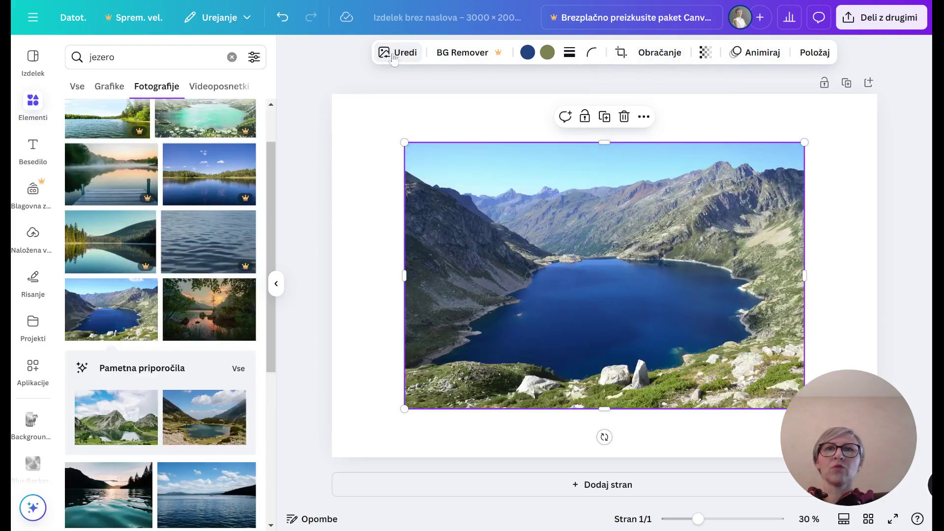
pyautogui.click(394, 59)
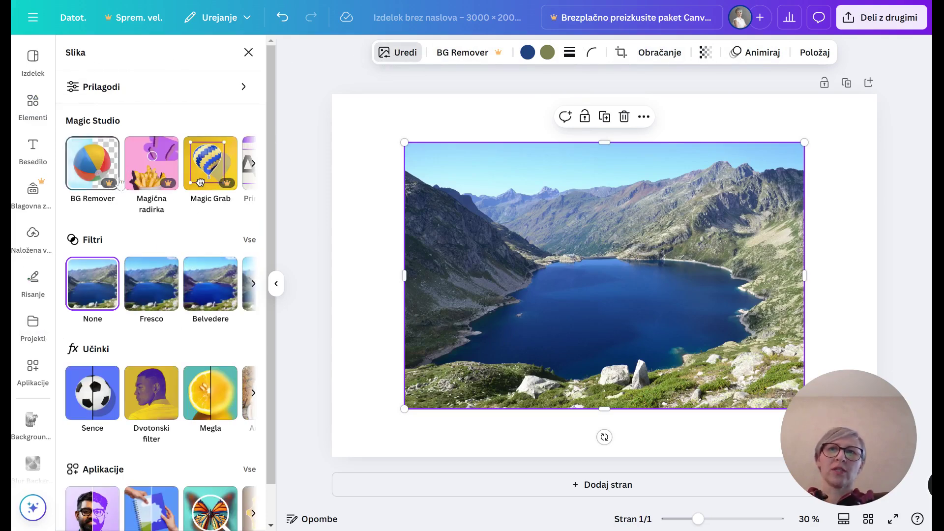
pyautogui.click(241, 89)
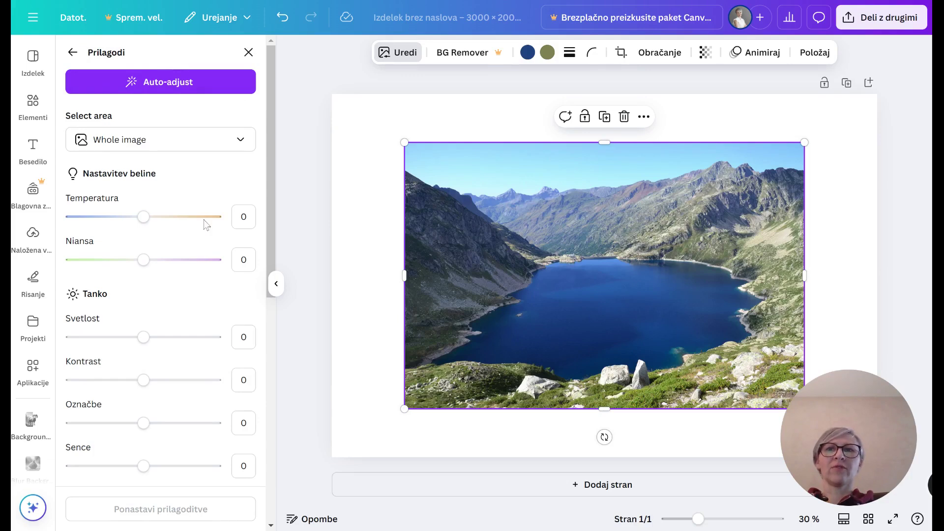
pyautogui.moveTo(145, 224)
pyautogui.mouseDown()
pyautogui.moveTo(195, 222)
pyautogui.moveTo(143, 223)
pyautogui.mouseUp()
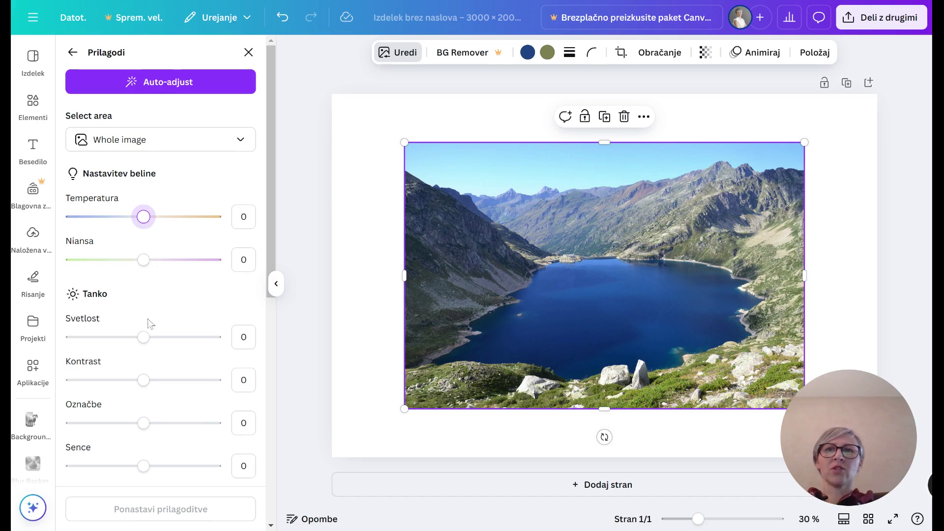
pyautogui.moveTo(143, 337)
pyautogui.mouseDown()
pyautogui.moveTo(179, 339)
pyautogui.moveTo(145, 339)
pyautogui.mouseUp()
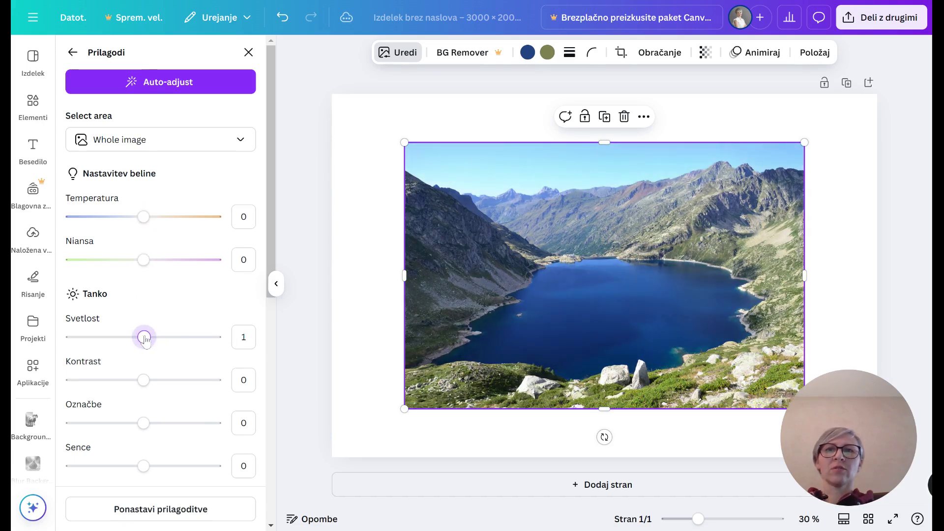
pyautogui.moveTo(143, 380); pyautogui.dragTo(166, 386)
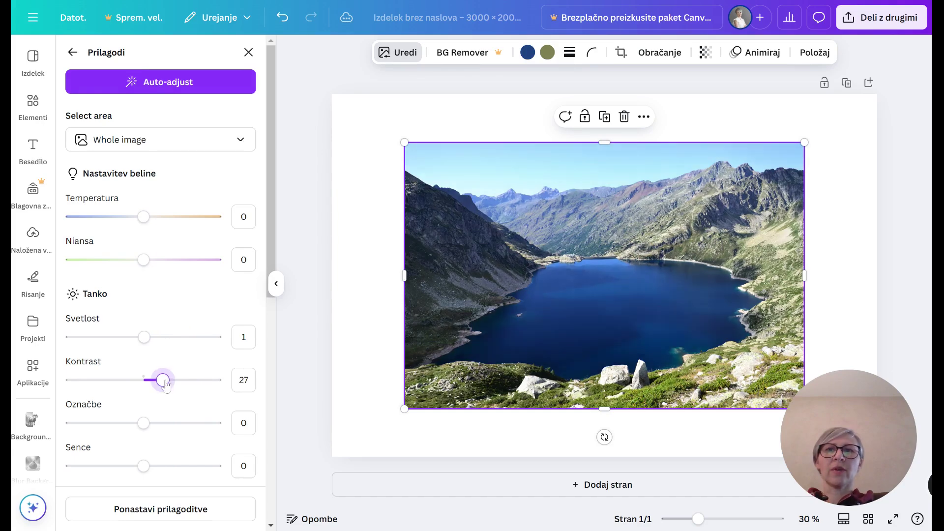
pyautogui.moveTo(143, 422); pyautogui.dragTo(187, 423)
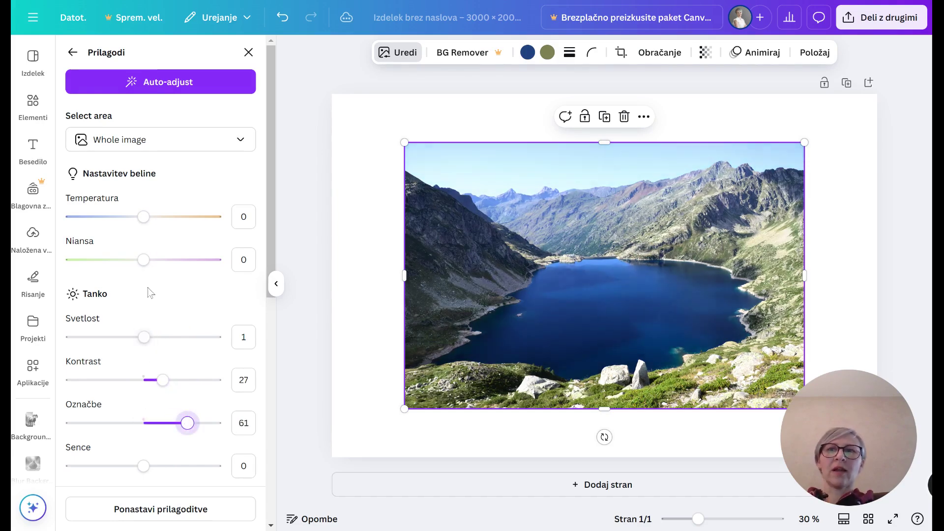
# - Try Niansa -63 and Temperatura 58 on the whole lake photo, and reset all of its image adjustments
pyautogui.moveTo(143, 264); pyautogui.dragTo(99, 259)
pyautogui.moveTo(143, 216); pyautogui.dragTo(185, 217)
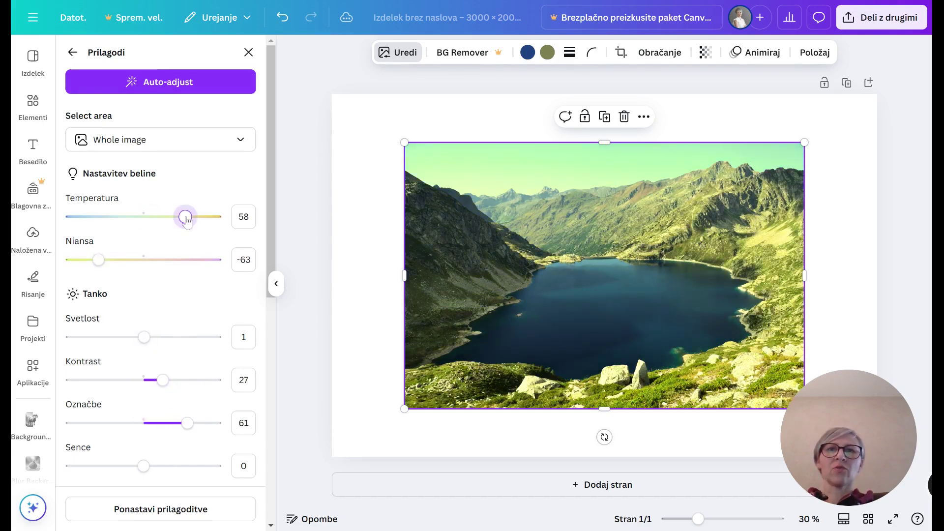
pyautogui.click(150, 512)
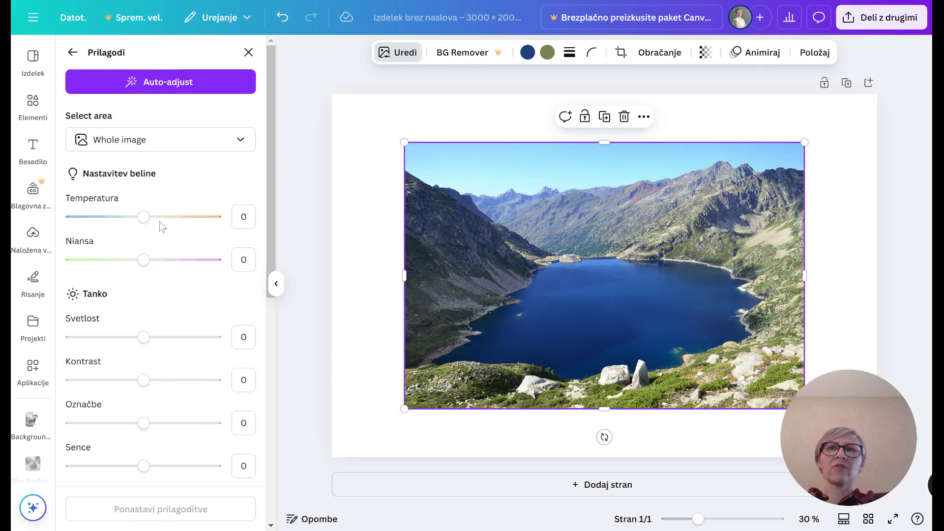
# - Auto-adjust the lake photo and set the Intensity of the automatic adjustment to 3
pyautogui.click(165, 84)
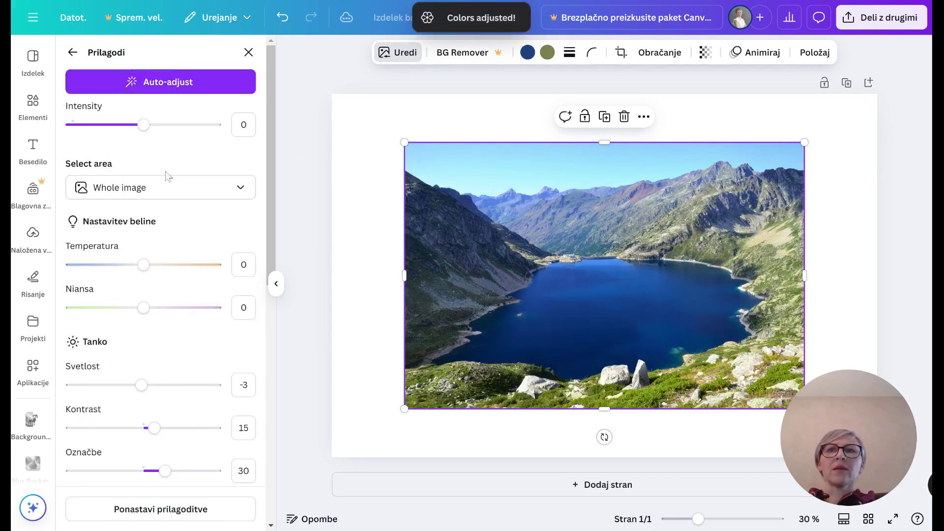
pyautogui.moveTo(143, 124)
pyautogui.mouseDown()
pyautogui.moveTo(213, 124)
pyautogui.moveTo(33, 132)
pyautogui.moveTo(147, 132)
pyautogui.mouseUp()
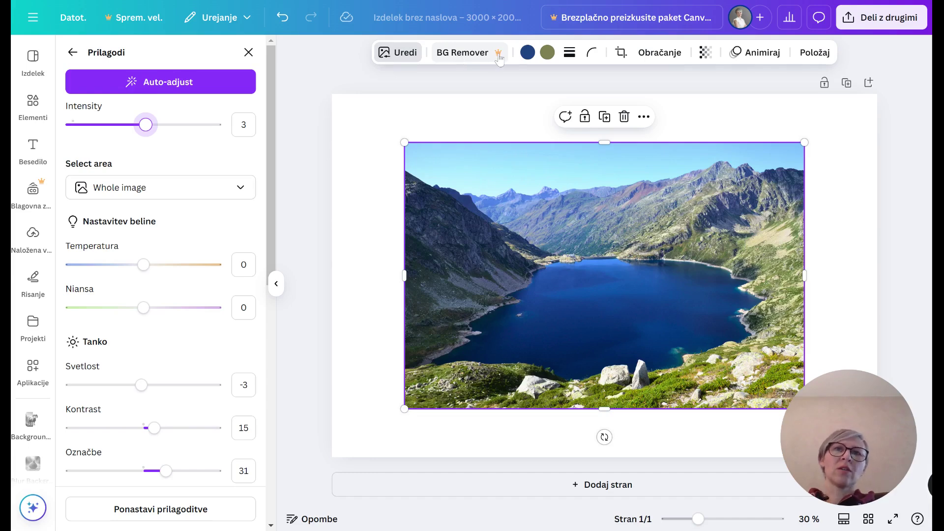
pyautogui.click(518, 105)
# - Select the lake photo and examine the colours extracted from it, starting from its dark blue
pyautogui.click(510, 154)
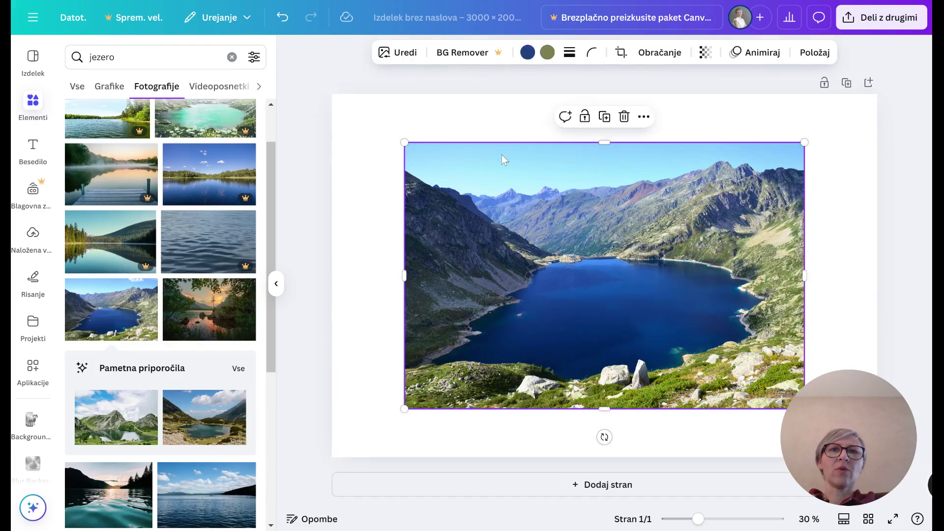
pyautogui.click(528, 53)
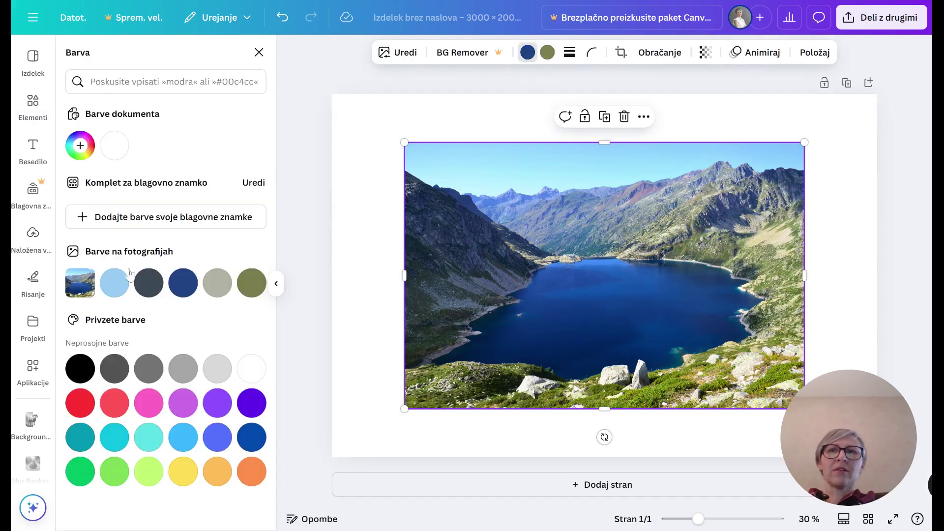
pyautogui.click(178, 294)
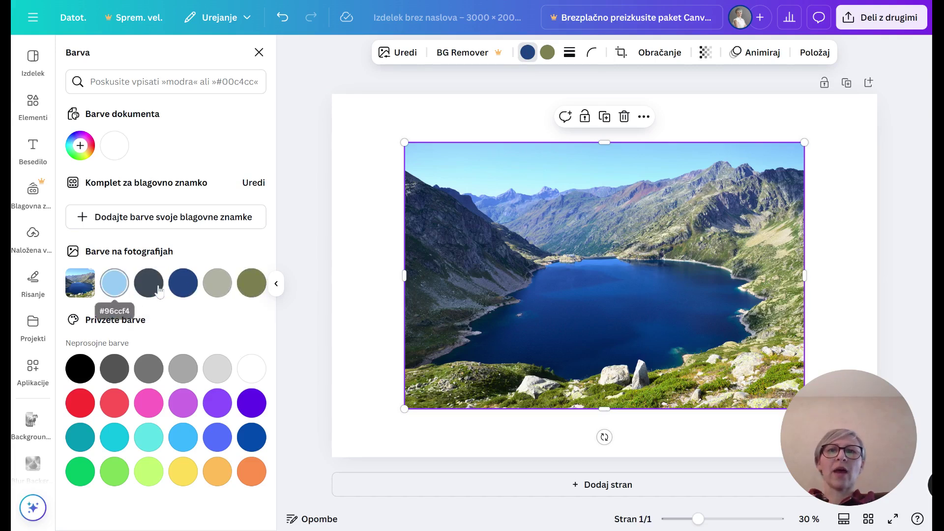
# - Try a border of weight 16 around the lake photo in solid, long-dashed, short-dashed and dotted styles
pyautogui.click(572, 55)
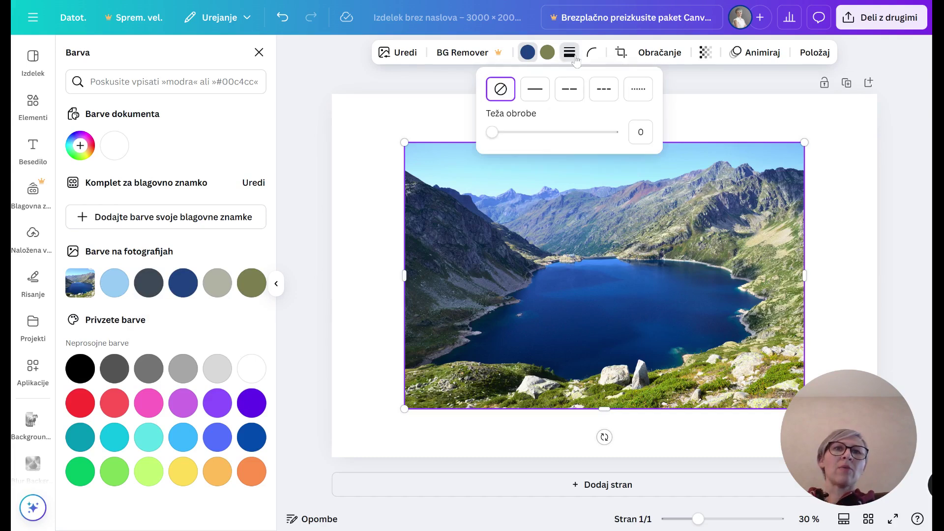
pyautogui.moveTo(492, 132); pyautogui.dragTo(512, 145)
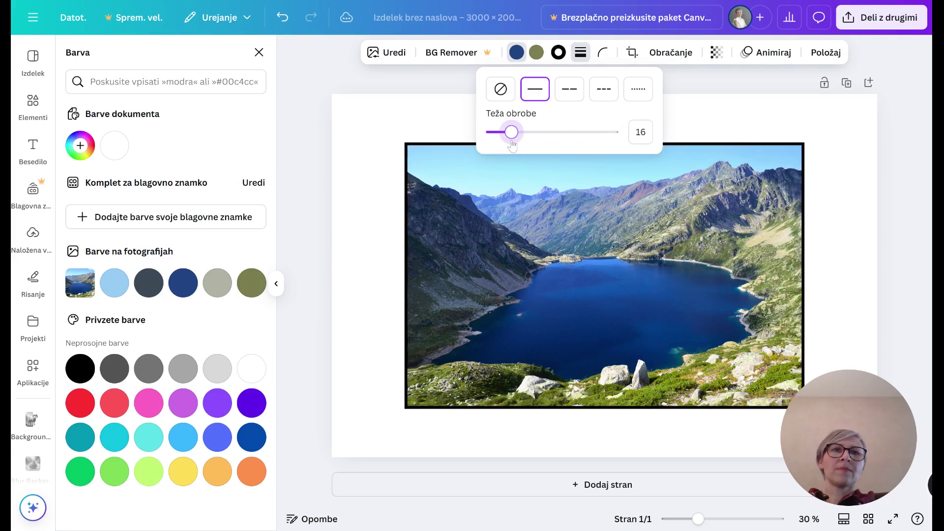
pyautogui.click(568, 89)
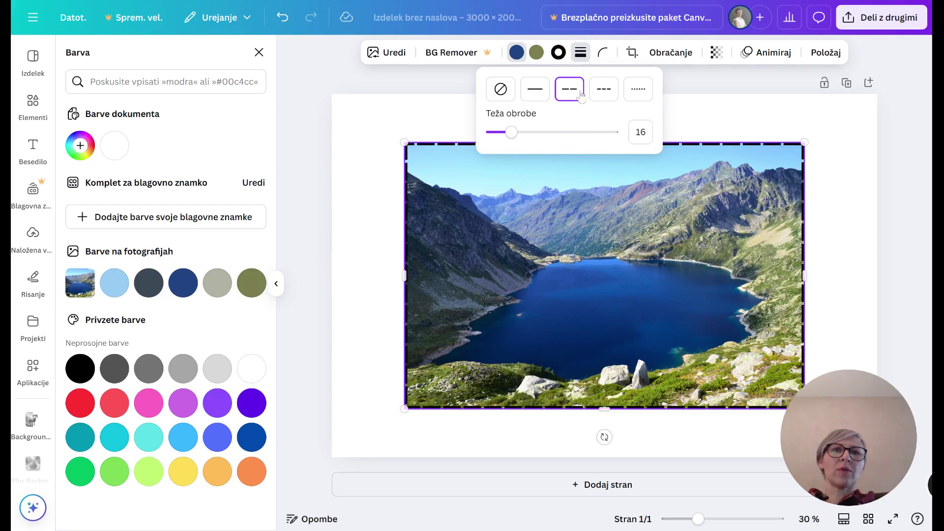
pyautogui.click(608, 93)
pyautogui.click(638, 91)
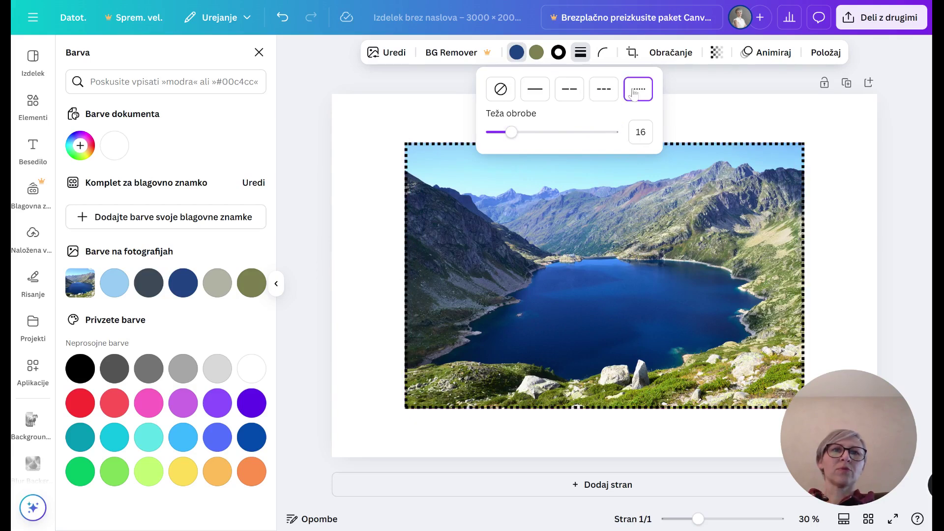
# - Round the lake photo's corners and give it a solid border of weight 27
pyautogui.click(602, 57)
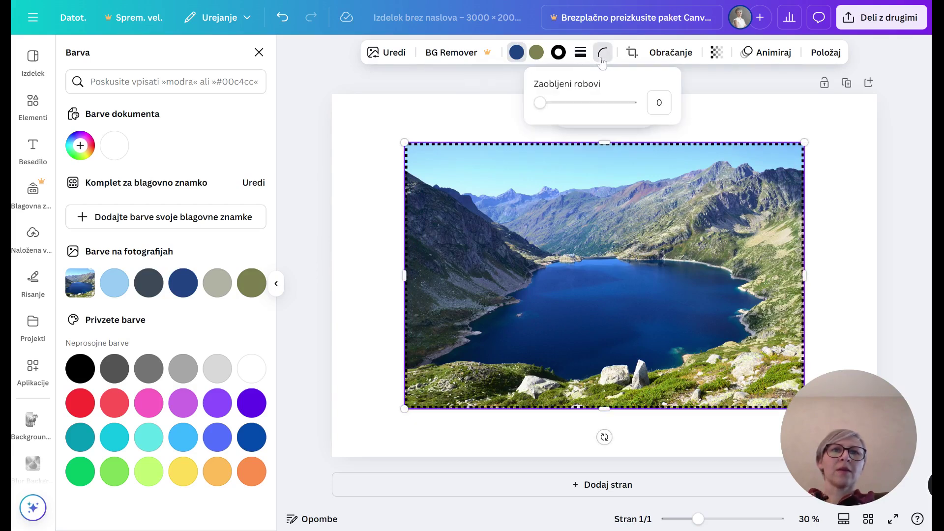
pyautogui.moveTo(540, 102); pyautogui.dragTo(631, 102)
pyautogui.click(581, 53)
pyautogui.click(546, 89)
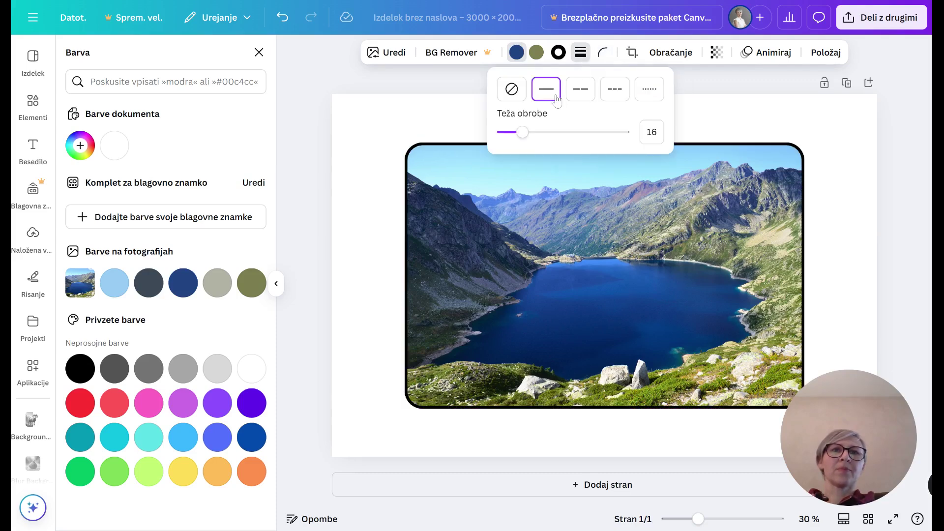
pyautogui.moveTo(522, 132)
pyautogui.mouseDown()
pyautogui.moveTo(584, 131)
pyautogui.moveTo(535, 132)
pyautogui.mouseUp()
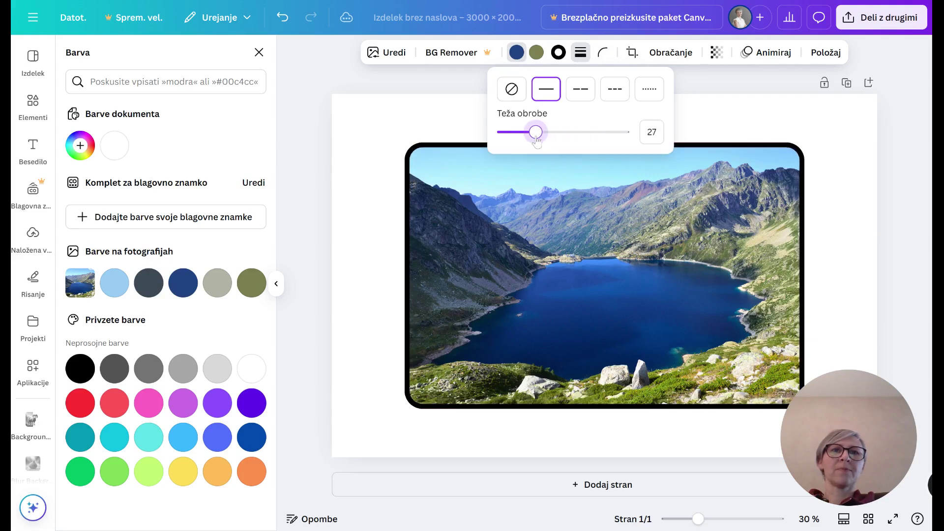
# - Remove the lake photo's border and corner rounding, and check its crop options without changing the crop
pyautogui.click(518, 93)
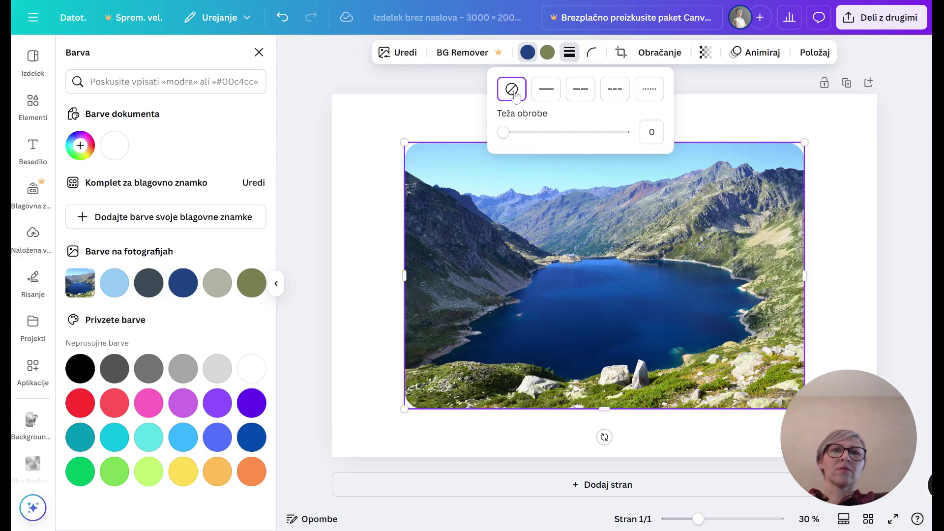
pyautogui.click(591, 53)
pyautogui.moveTo(620, 104); pyautogui.dragTo(528, 103)
pyautogui.click(621, 53)
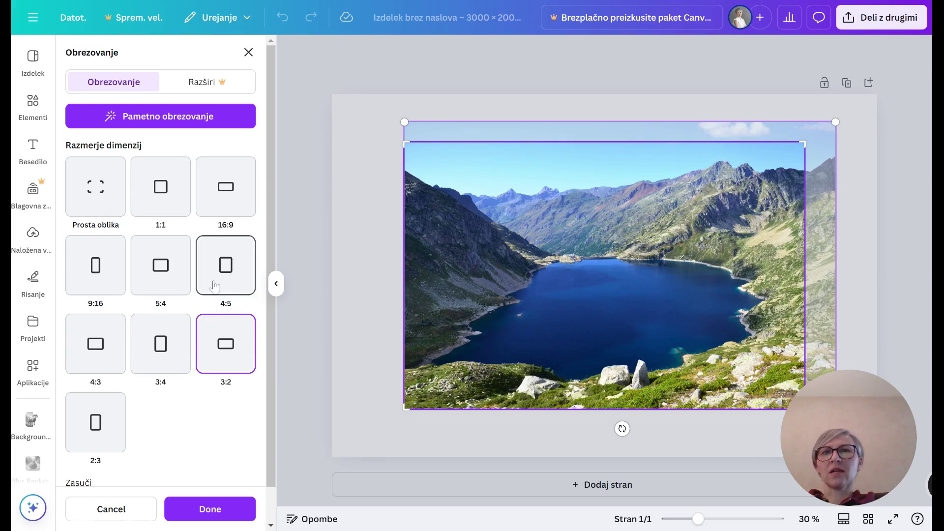
pyautogui.click(379, 186)
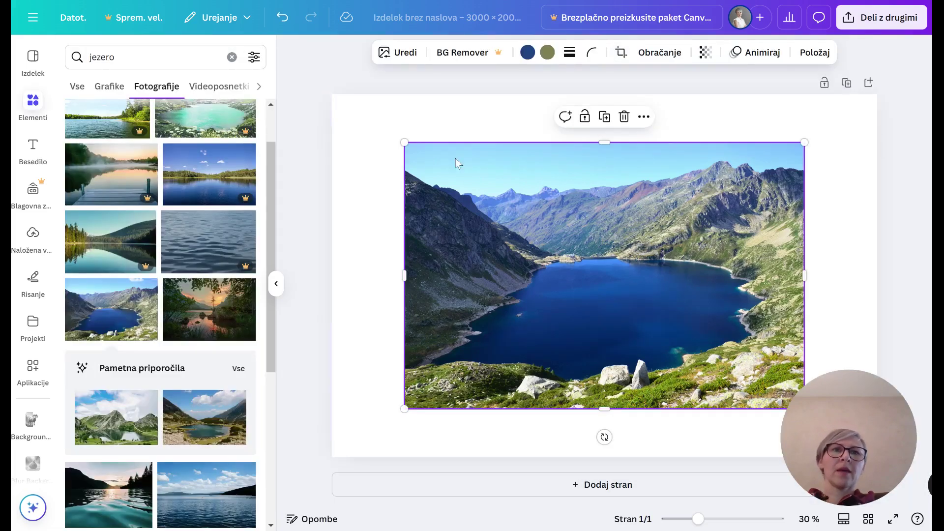
# - Try a lower Prosojnost value on the lake photo and restore it to 100
pyautogui.click(711, 54)
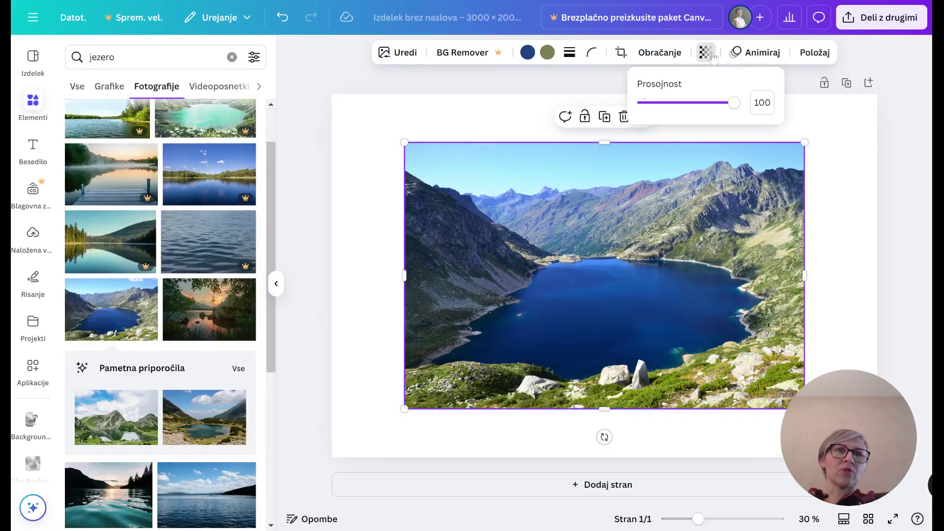
pyautogui.click(687, 102)
pyautogui.moveTo(687, 105); pyautogui.dragTo(743, 108)
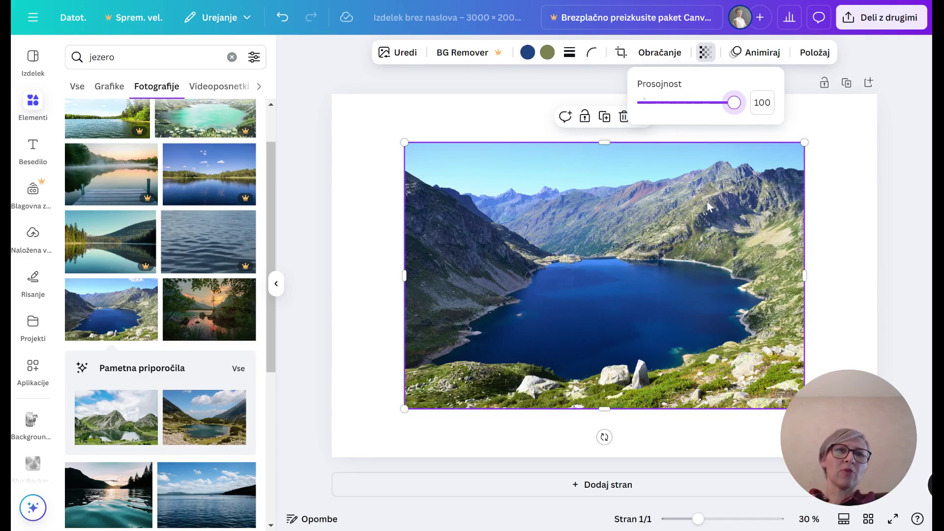
pyautogui.moveTo(733, 103)
pyautogui.mouseDown()
pyautogui.moveTo(644, 106)
pyautogui.moveTo(745, 106)
pyautogui.mouseUp()
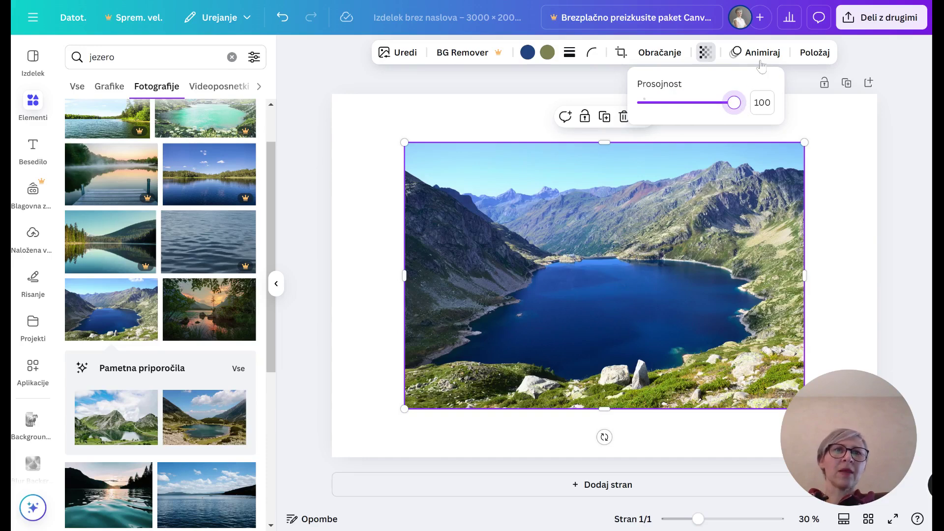
# - Try aligning the lake photo to the page's top, left, bottom and right edges, and centre it vertically and horizontally
pyautogui.click(815, 53)
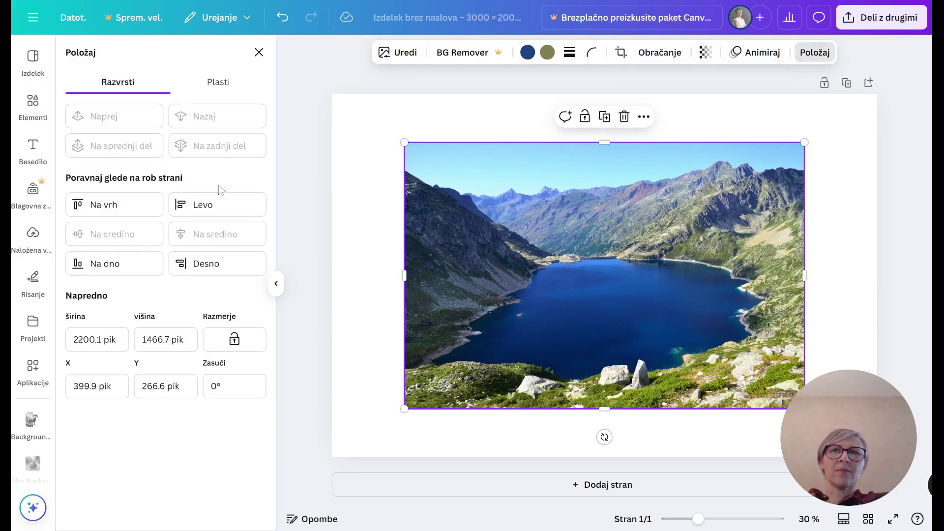
pyautogui.click(112, 206)
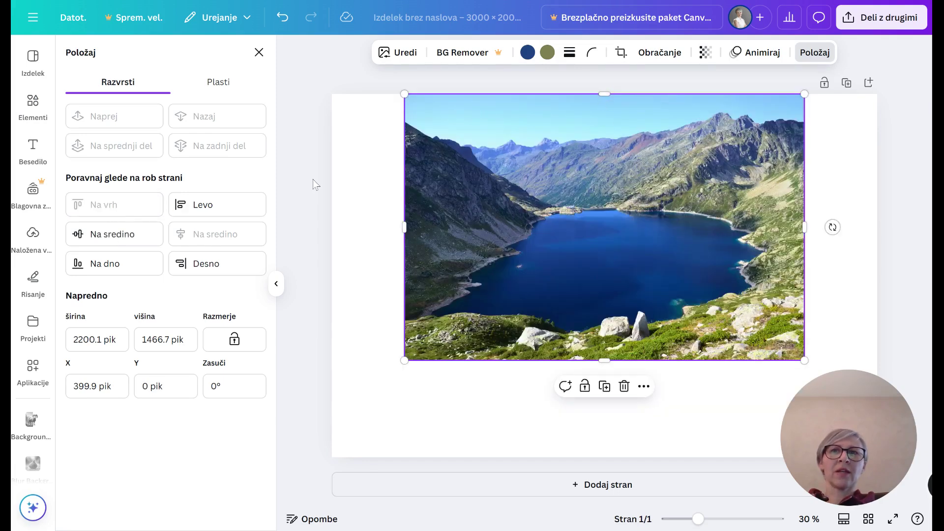
pyautogui.click(241, 204)
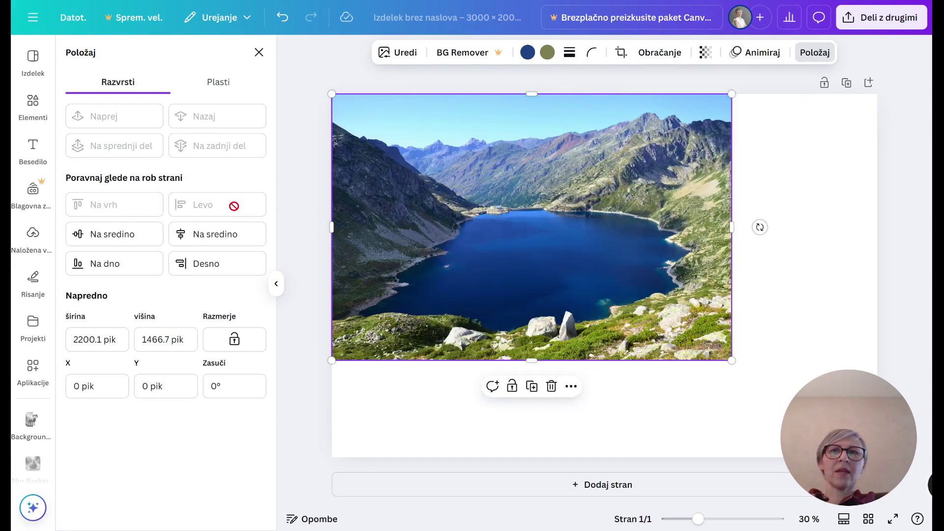
pyautogui.click(124, 265)
pyautogui.click(195, 264)
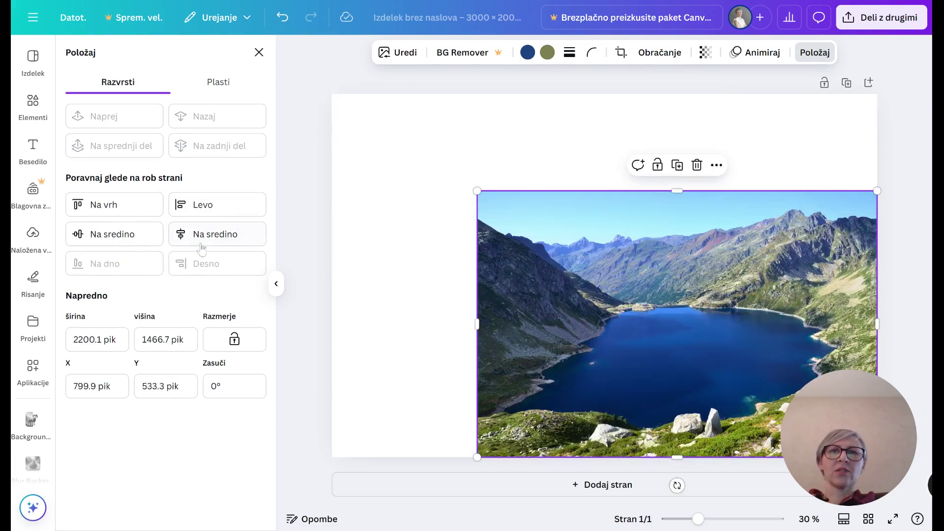
pyautogui.click(128, 236)
pyautogui.click(203, 235)
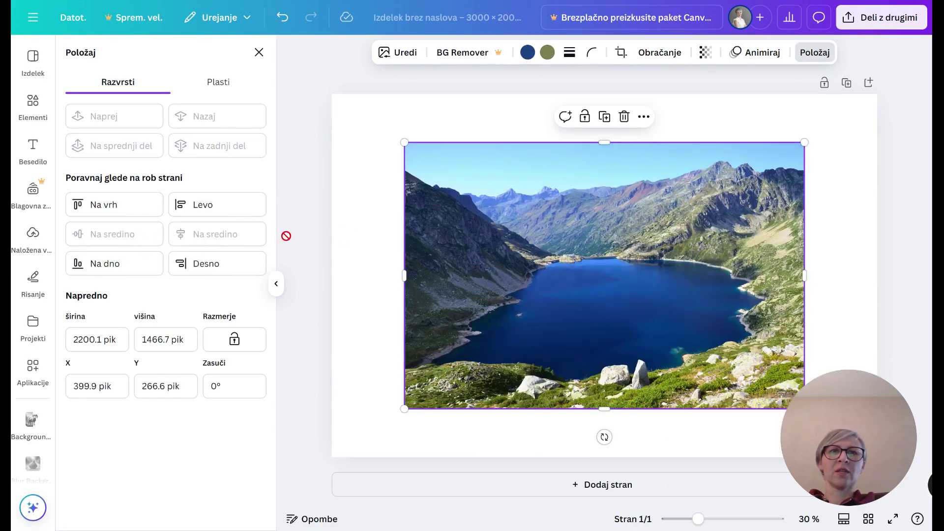